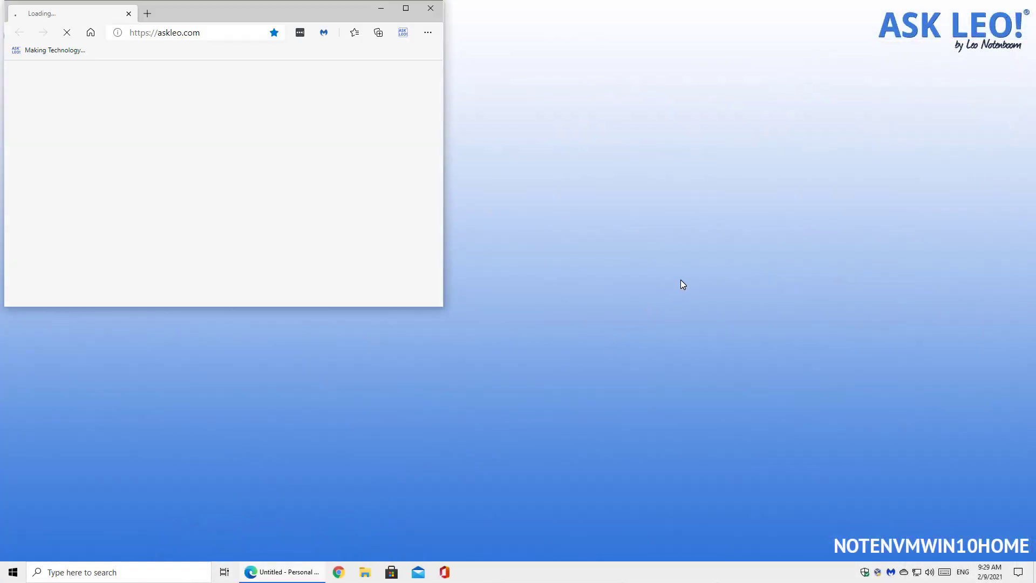
Enlarge the Edge window and go to outlook.com to show the Inbox.
drag(442, 306, 1025, 530)
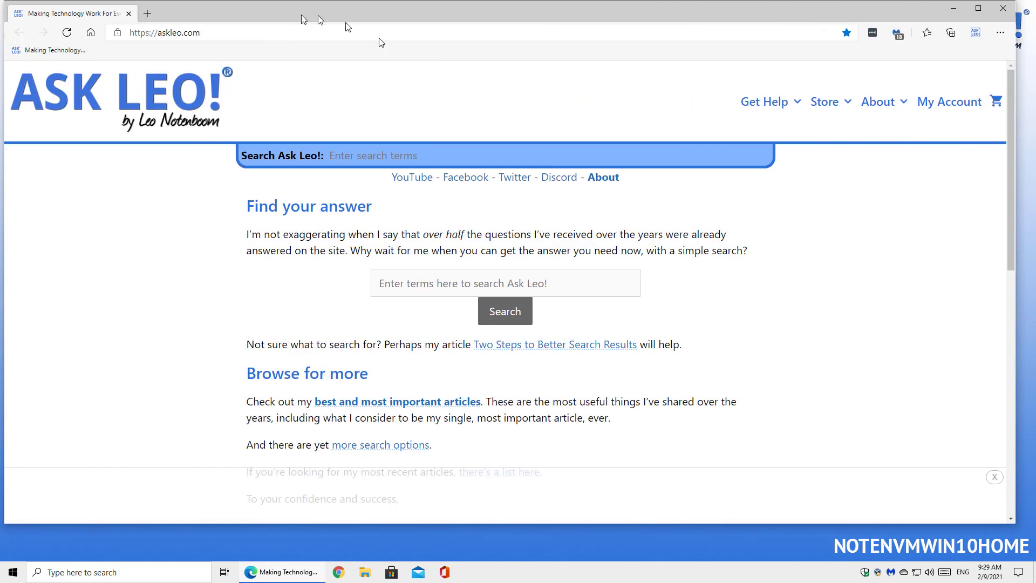
click(257, 30)
text(outlook.com)
key(Return)
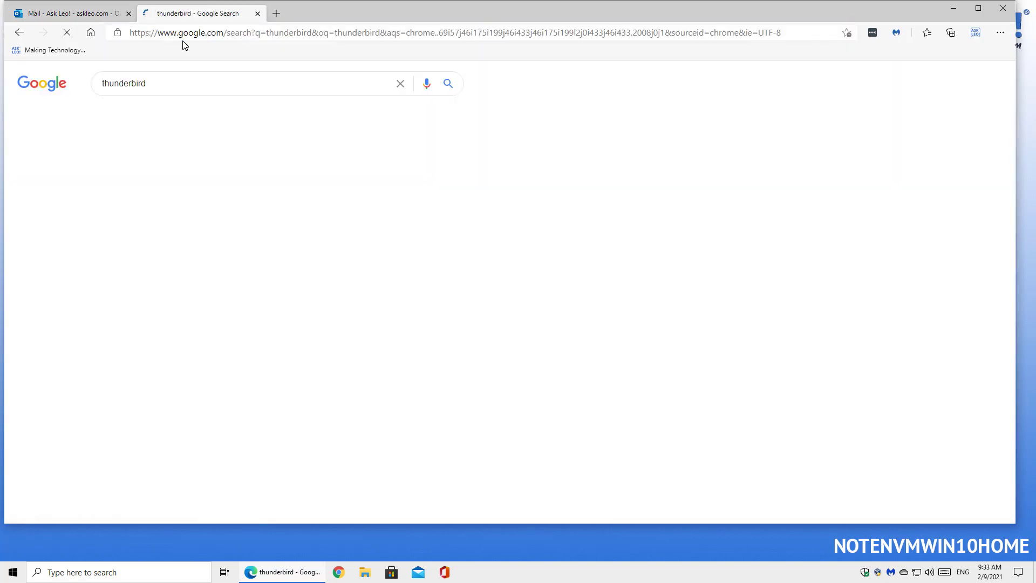
Download the Thunderbird installer from thunderbird.net, run it with UAC approval, and close that tab.
click(258, 172)
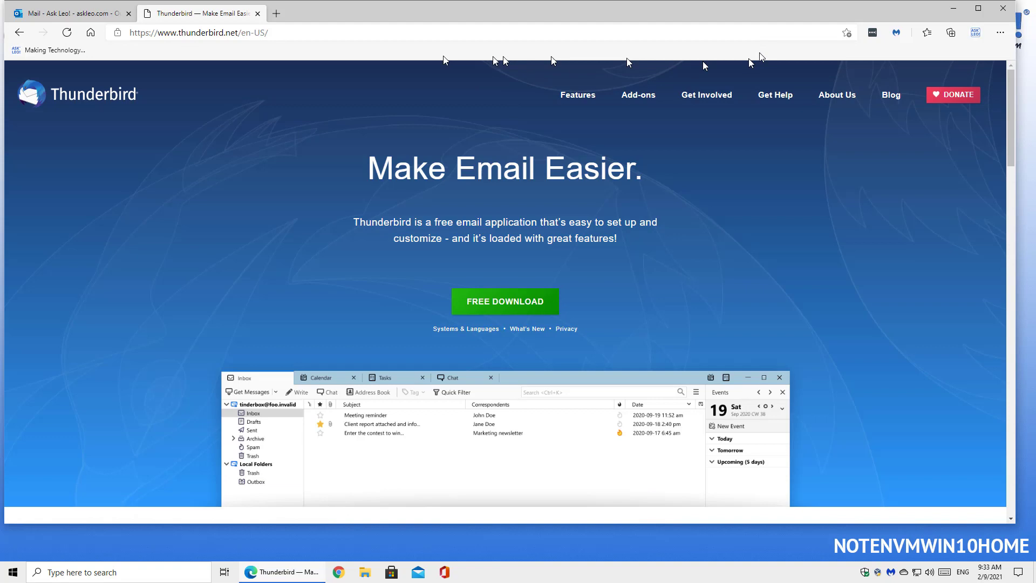
click(506, 302)
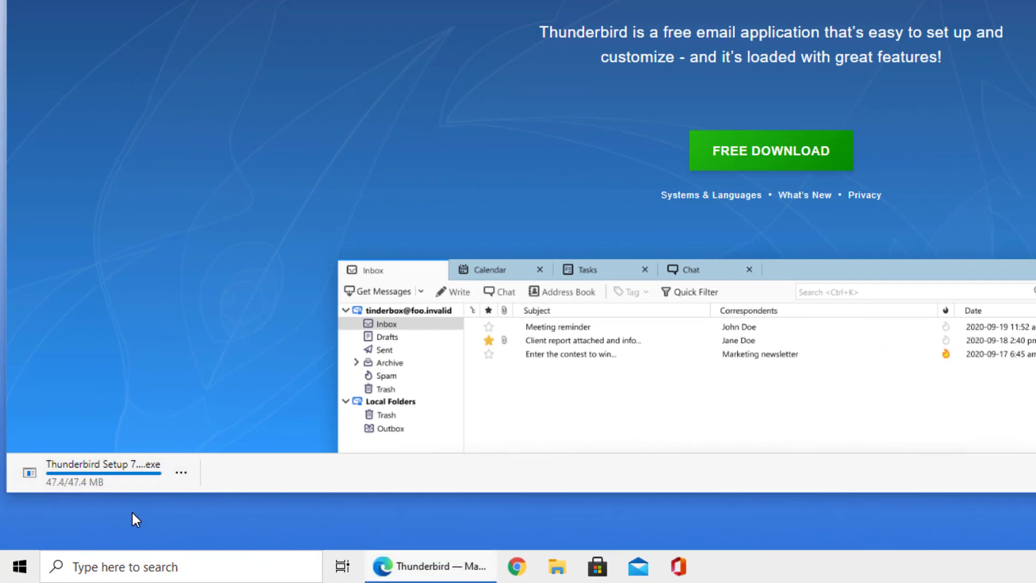
click(125, 468)
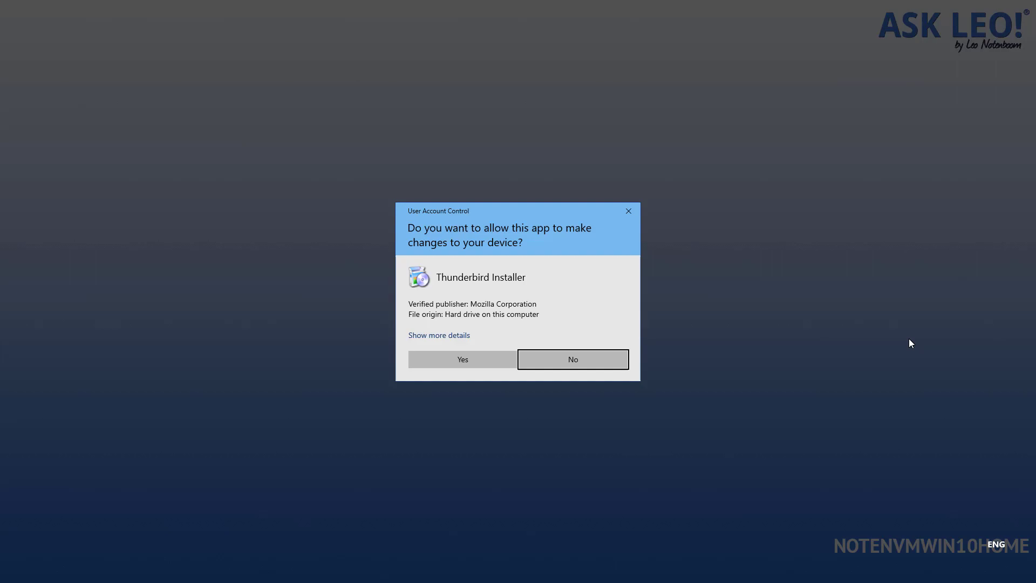
click(489, 358)
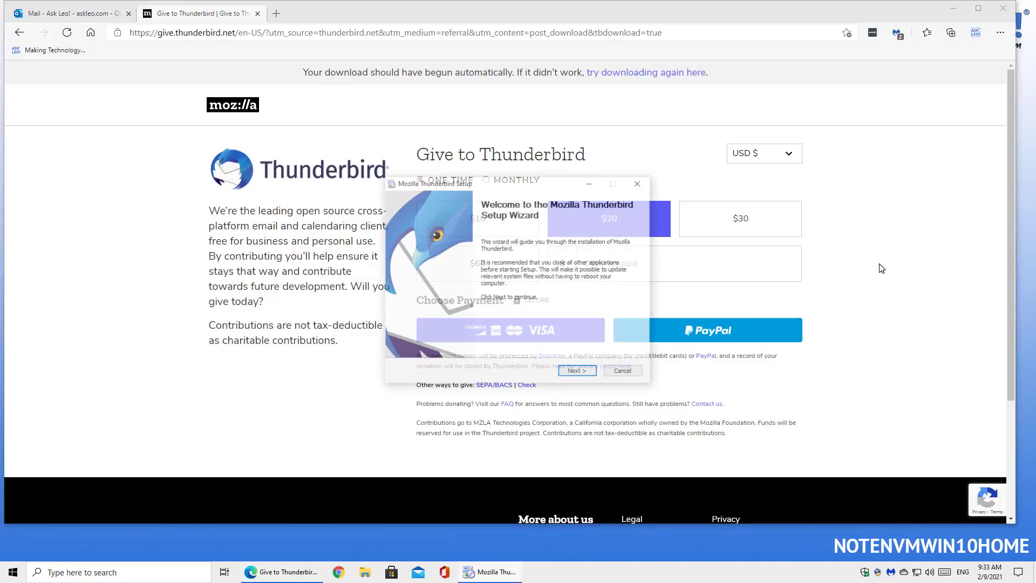
click(258, 13)
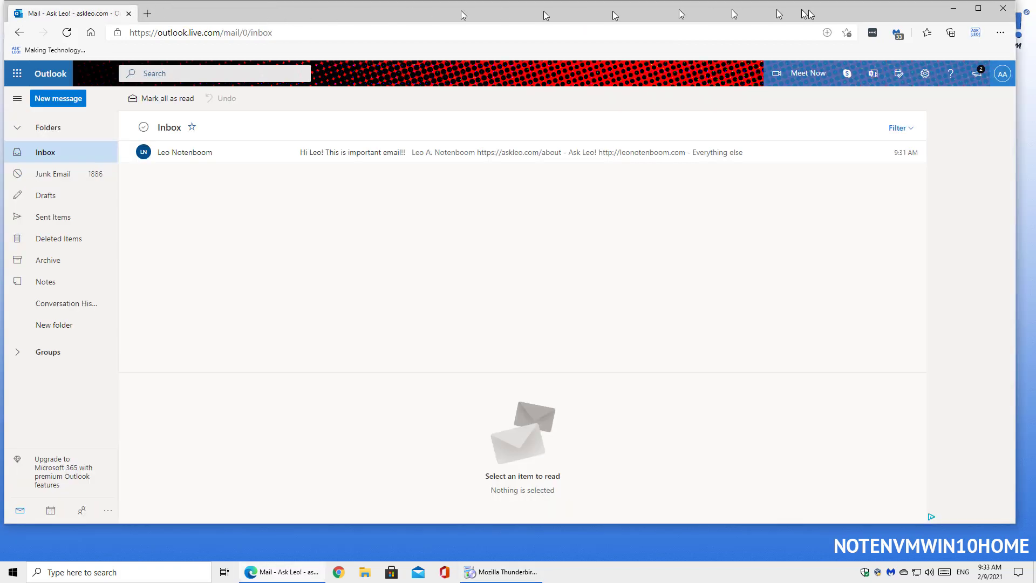
Install Thunderbird via Custom setup into the default folder with desktop and Start Menu shortcuts, then launch it.
click(954, 8)
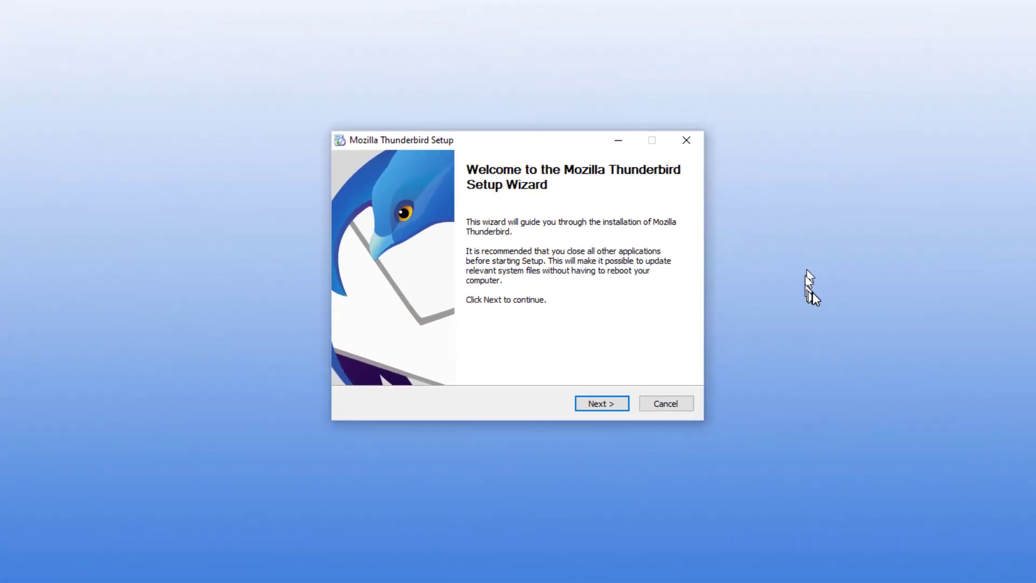
click(607, 402)
click(353, 277)
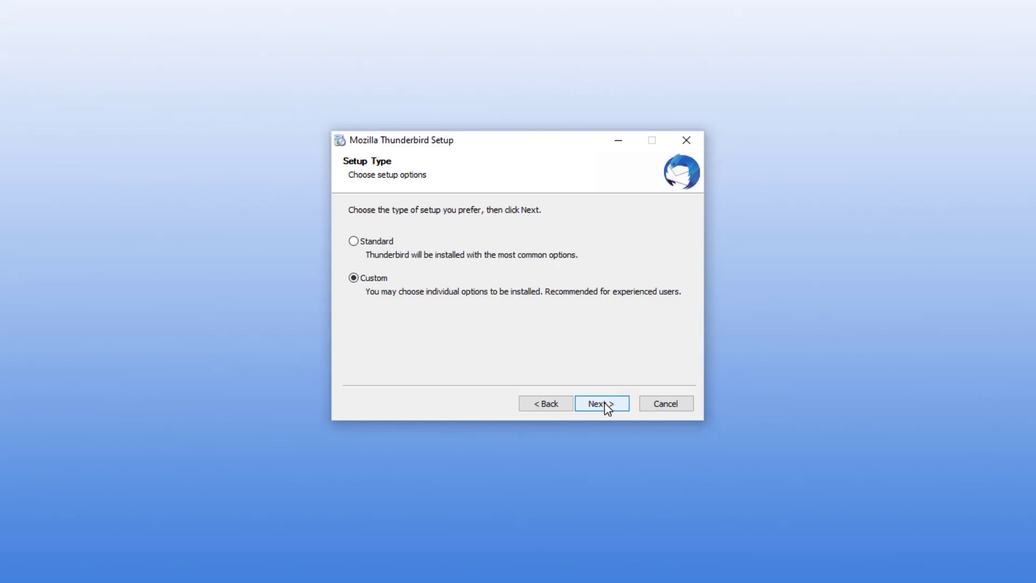
click(605, 402)
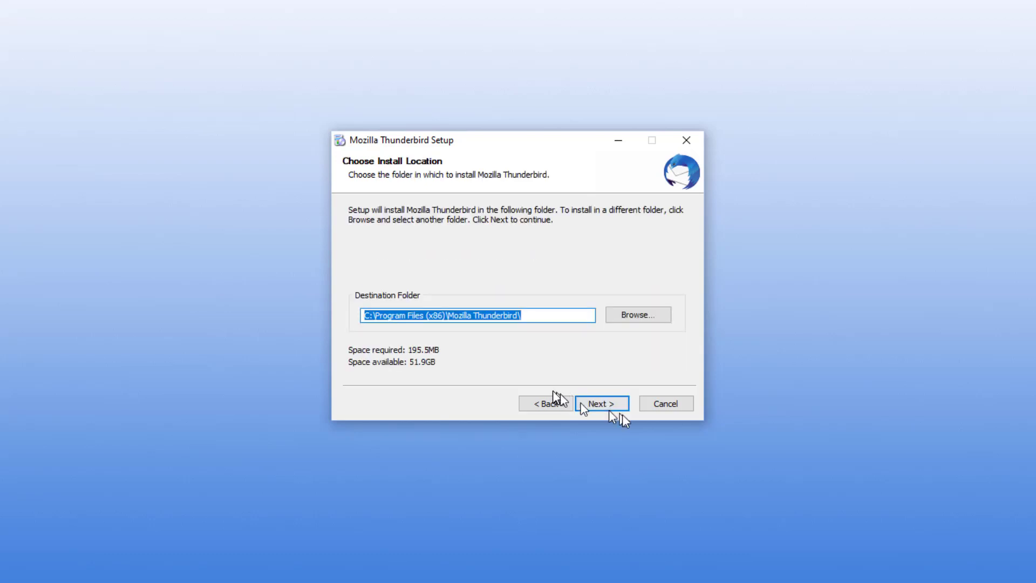
click(616, 408)
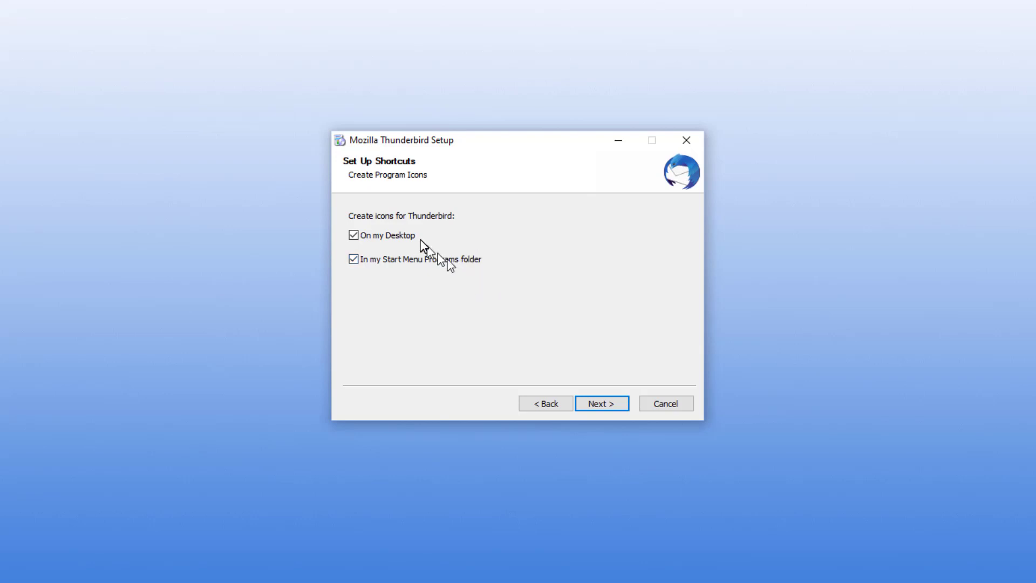
click(617, 401)
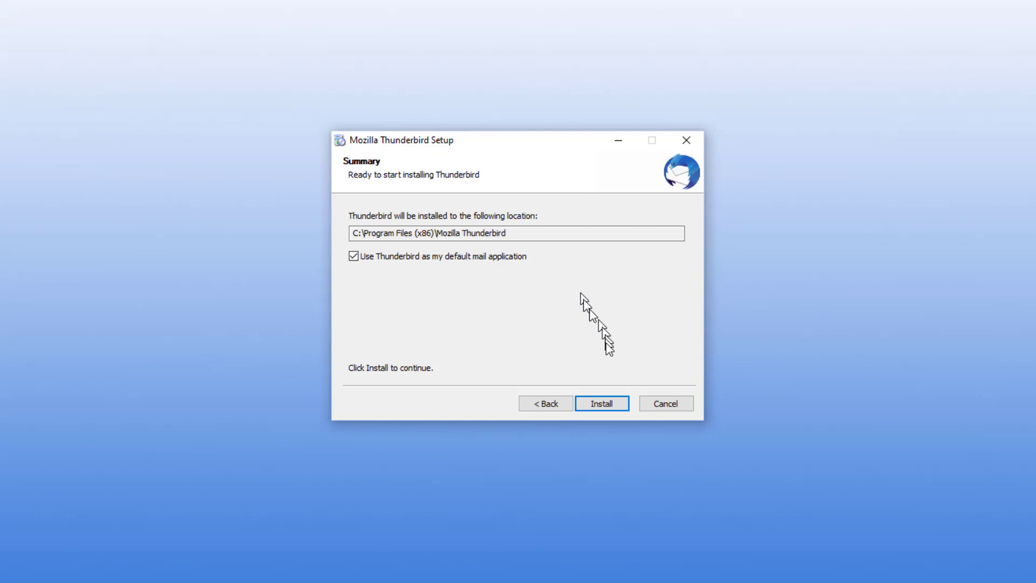
click(600, 402)
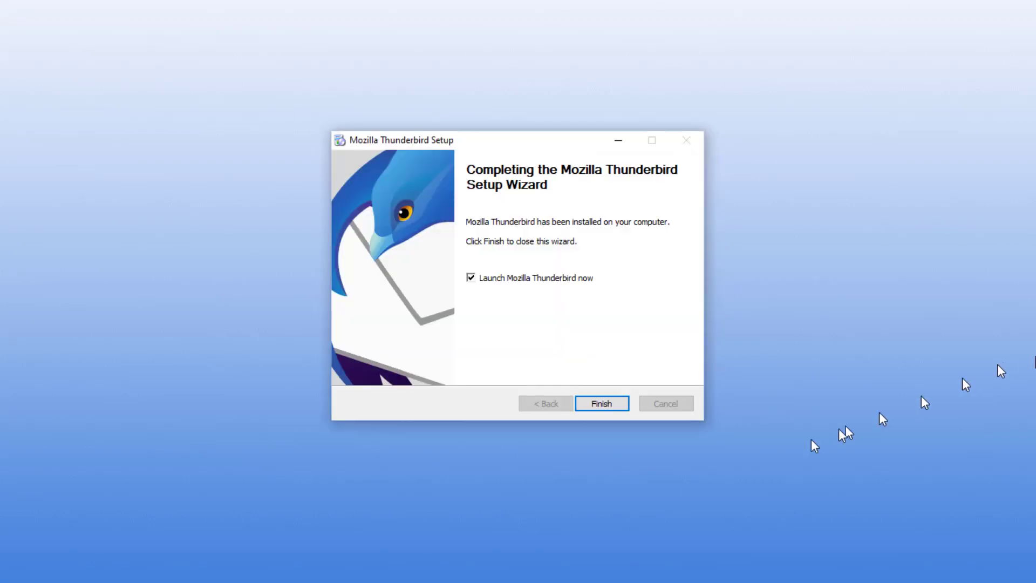
click(613, 405)
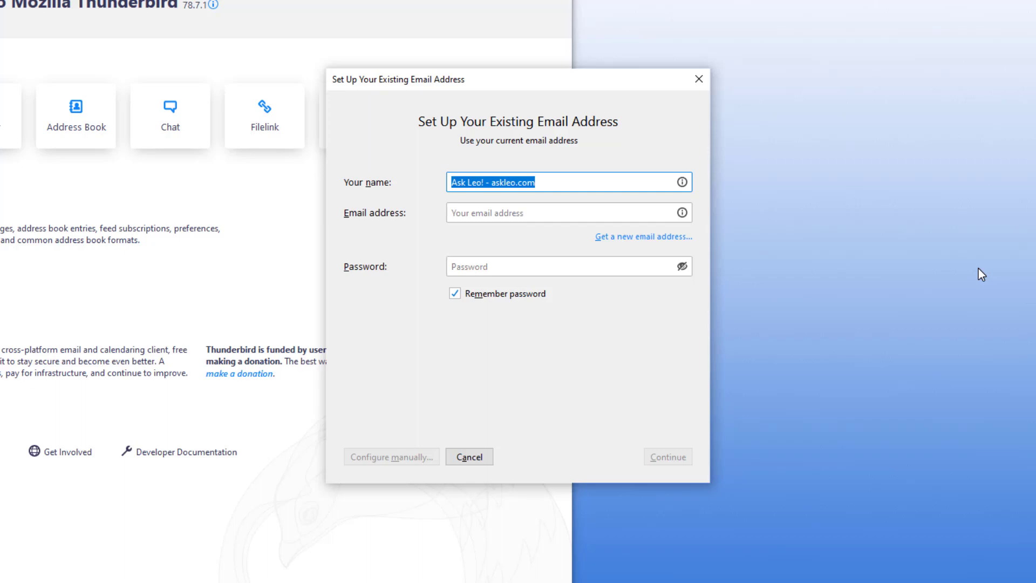
Enter the Hotmail email address and paste the app password into the account setup form.
click(635, 214)
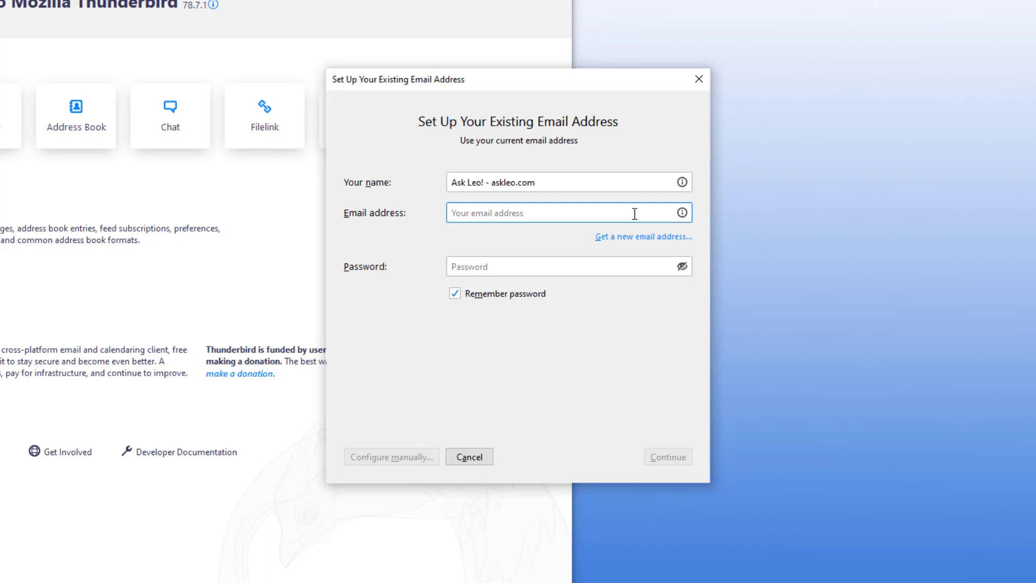
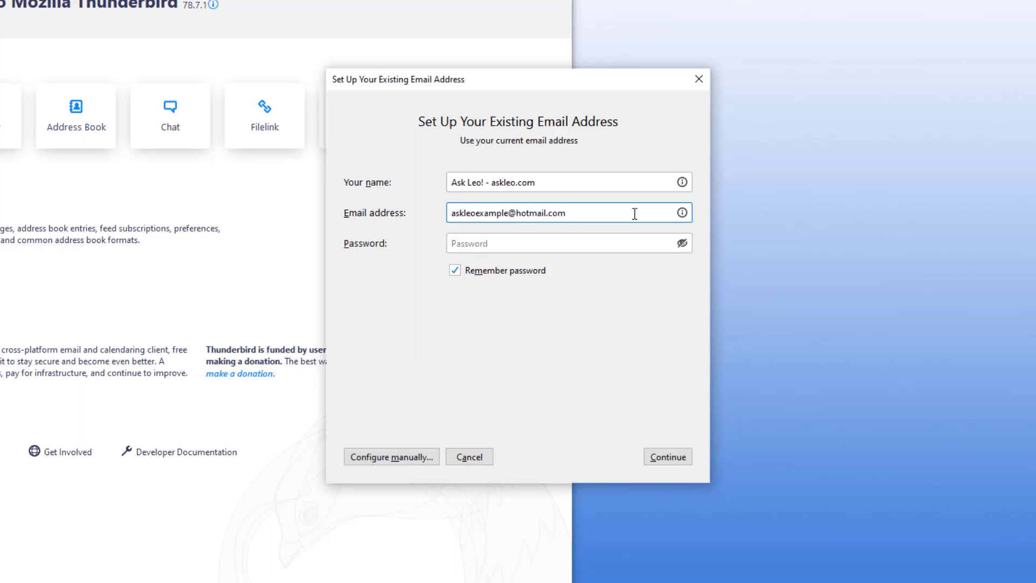
click(535, 244)
right_click(538, 246)
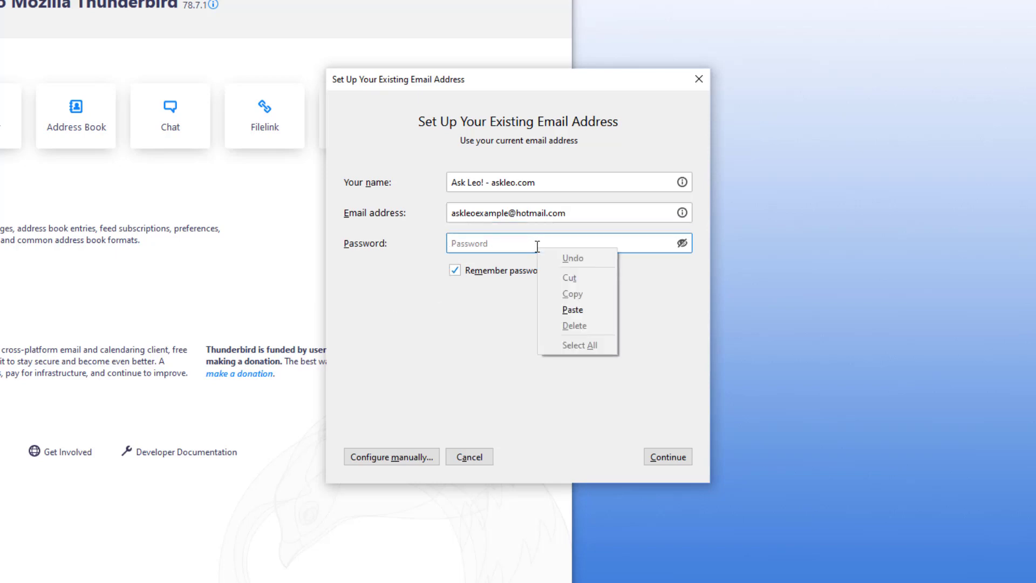
click(582, 310)
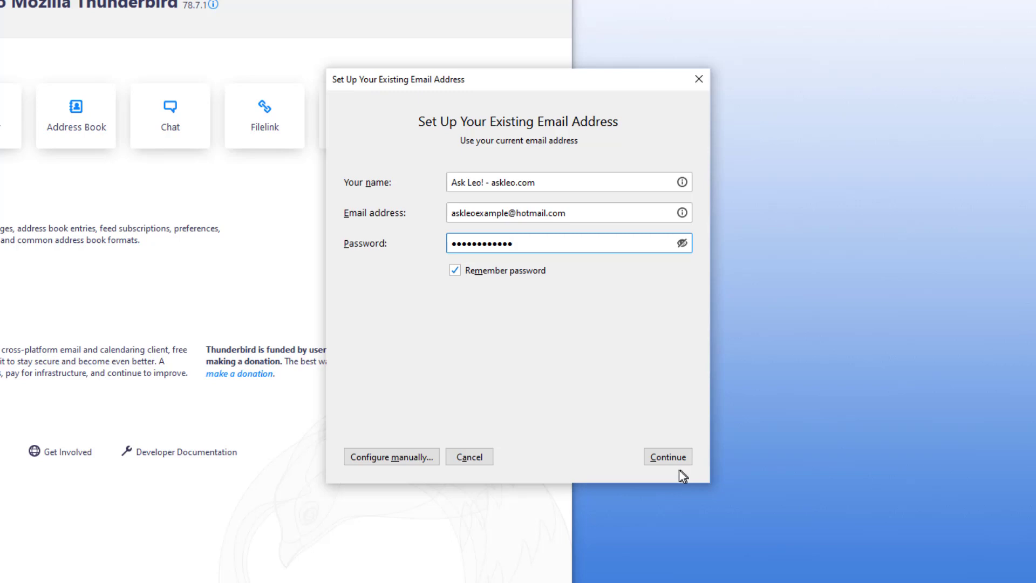
Detect and test the office365 IMAP/SMTP settings, then re-test them manually after login fails.
click(668, 455)
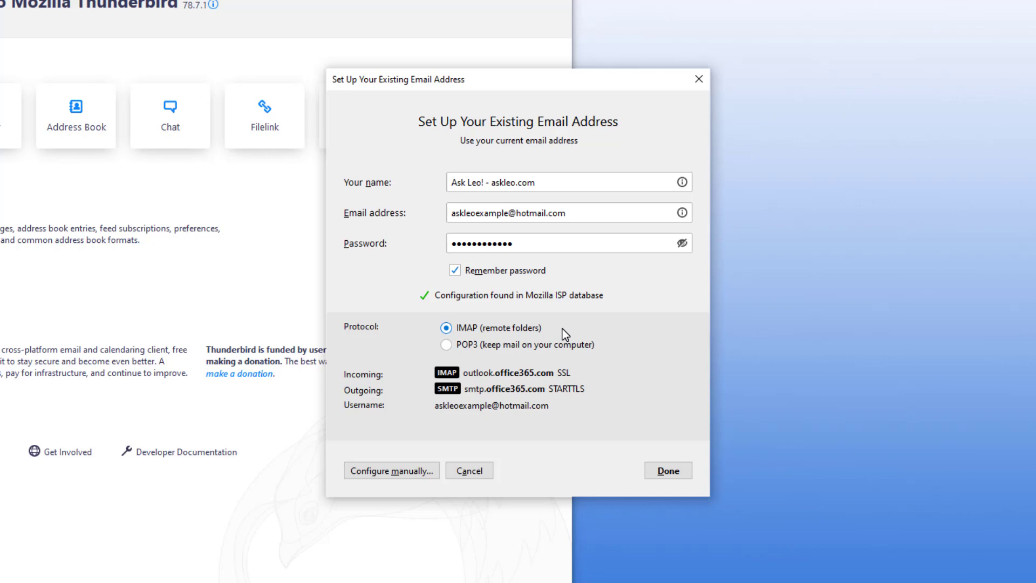
click(669, 471)
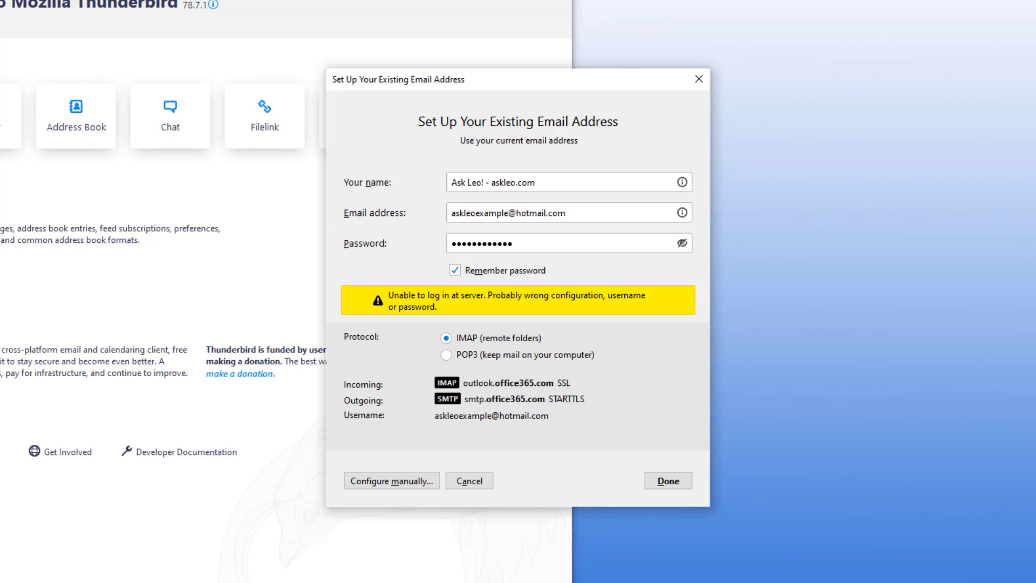
click(389, 481)
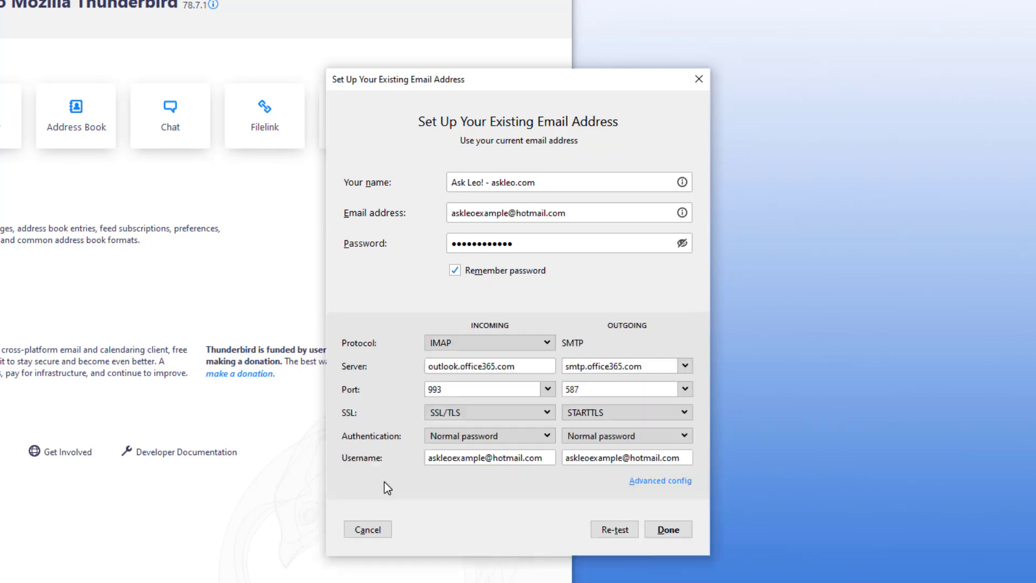
click(620, 530)
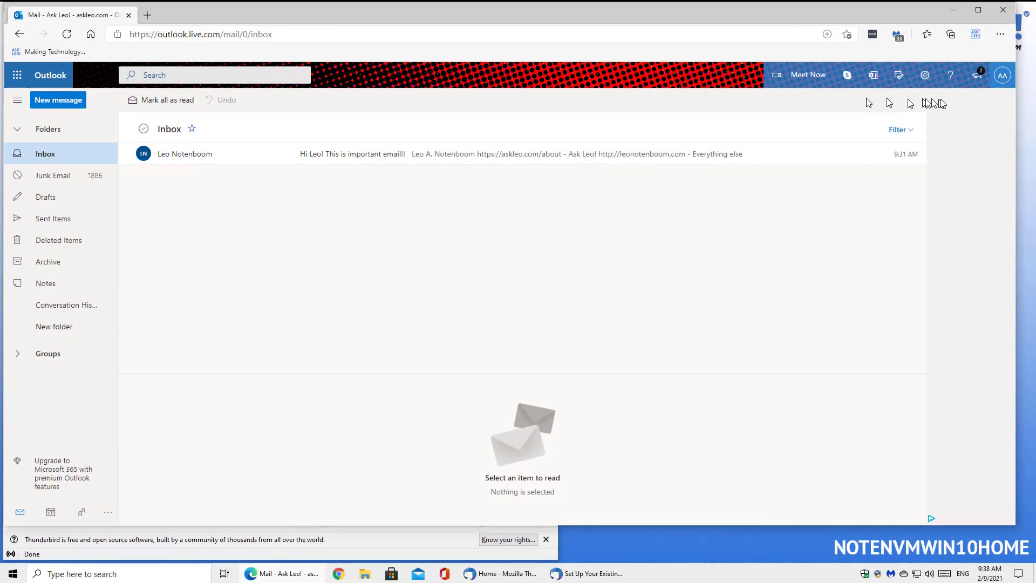
Go from the account menu through Security to Advanced security options, down to App passwords.
click(1002, 77)
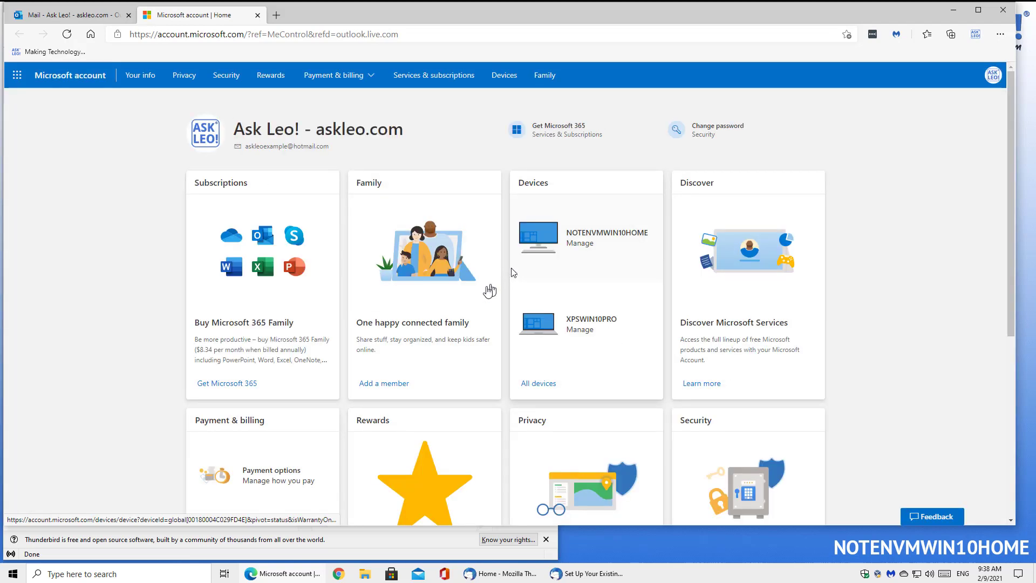
scroll(751, 423, down, 3)
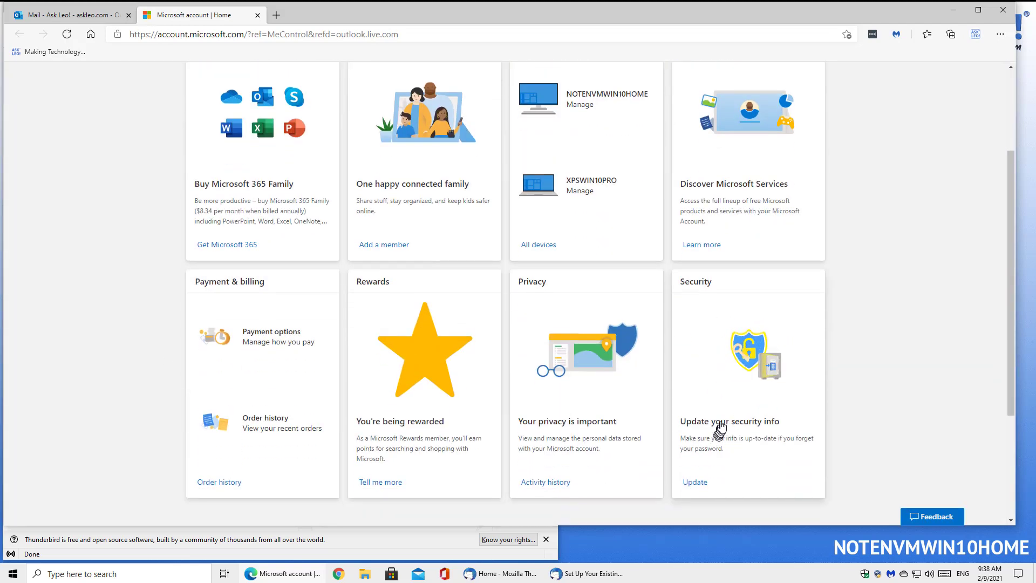
click(721, 428)
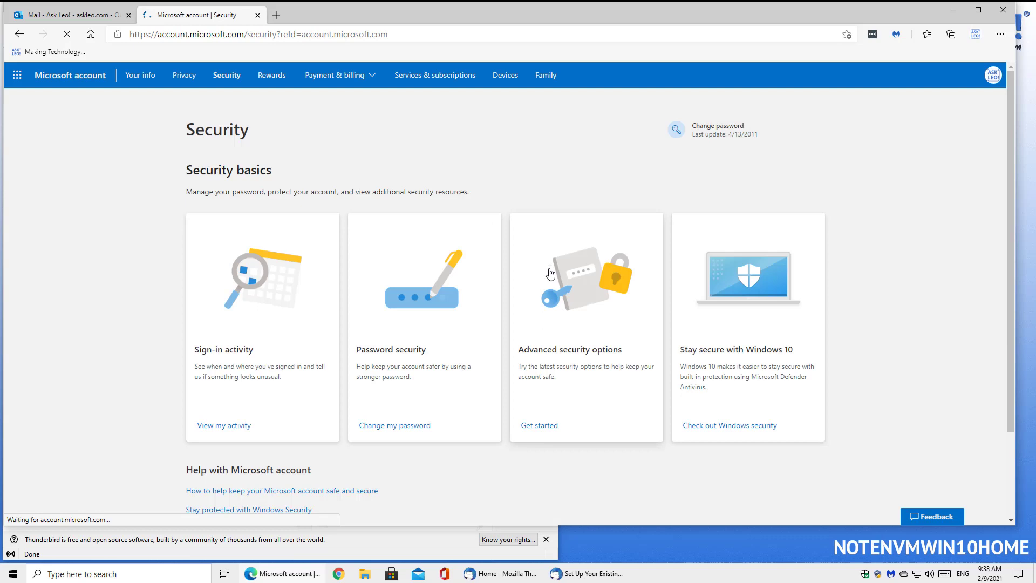
click(576, 391)
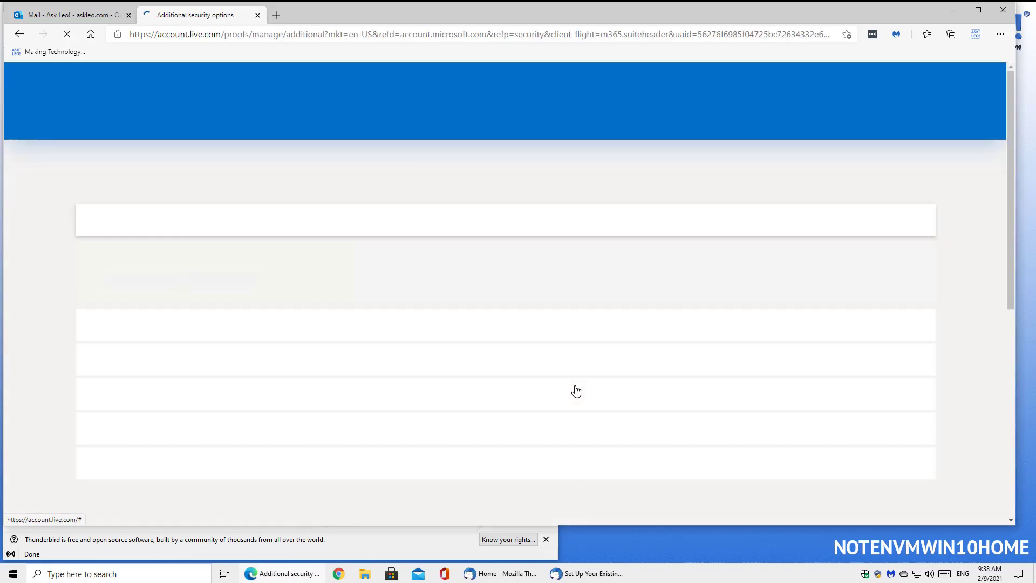
scroll(201, 252, down, 6)
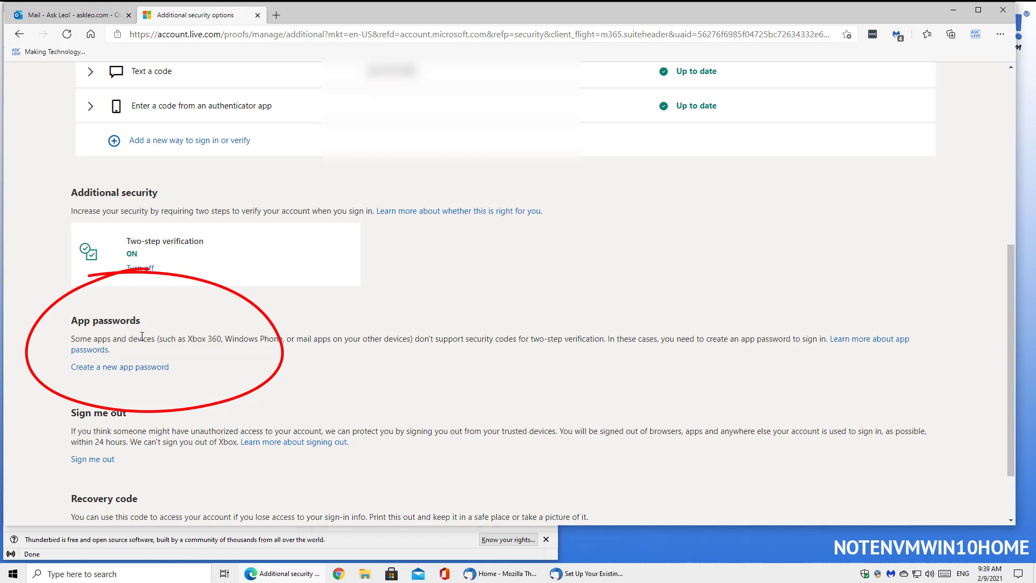
Create a new app password, select it for copying, and return to Thunderbird.
click(158, 373)
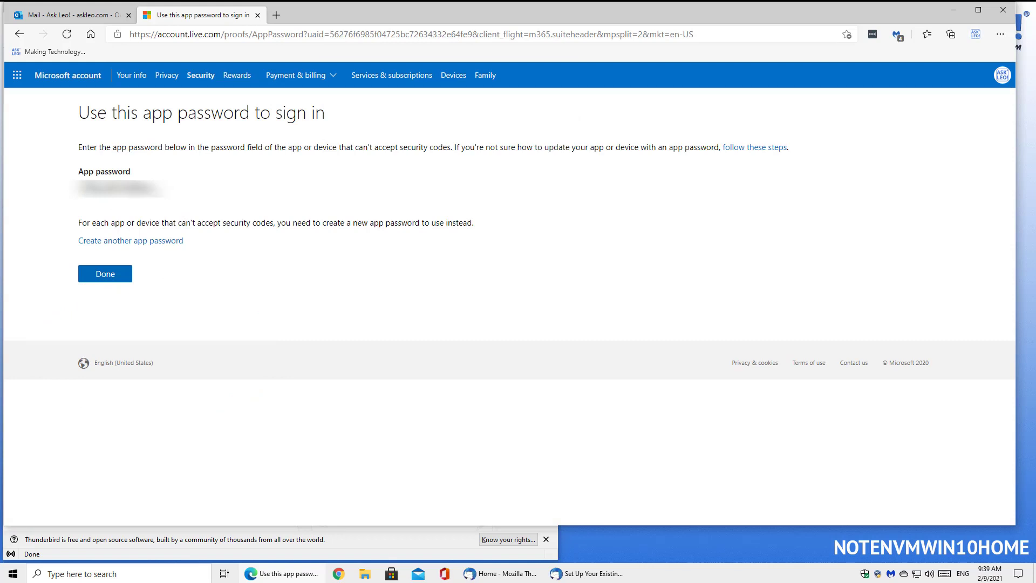
drag(158, 195, 75, 189)
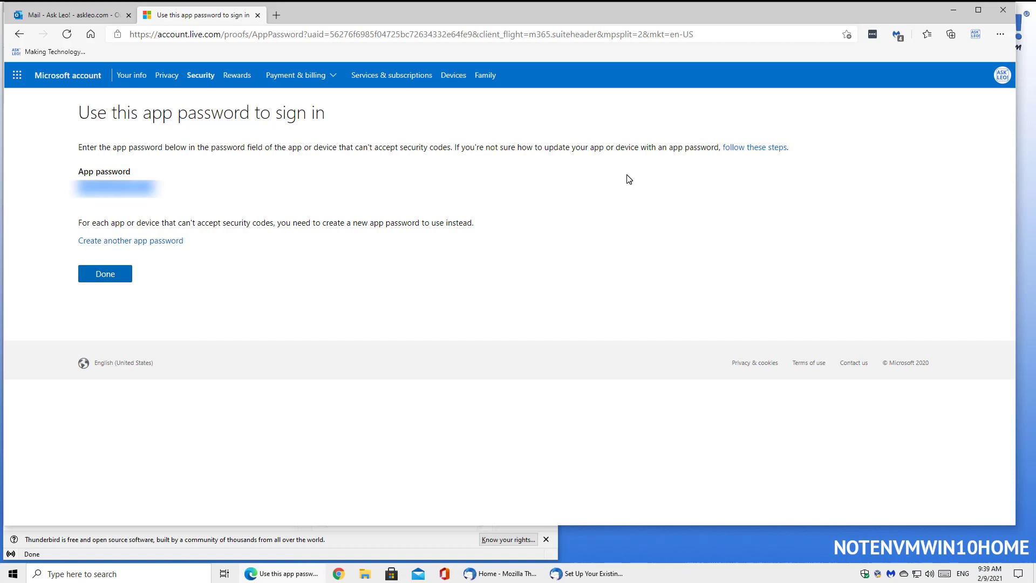
click(473, 565)
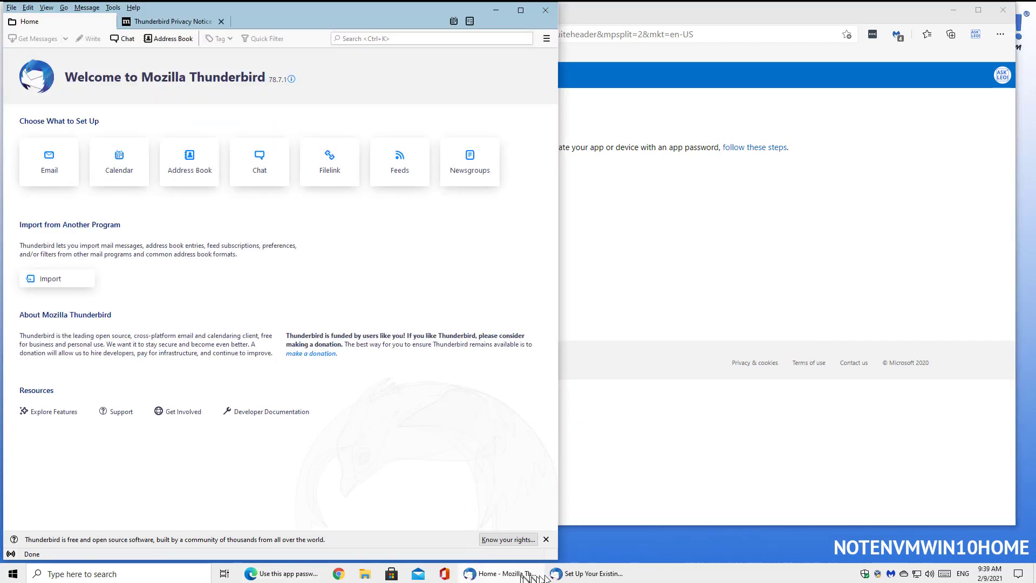
Replace the old password with the pasted app password and finish adding the Hotmail IMAP account.
click(576, 574)
double_click(562, 256)
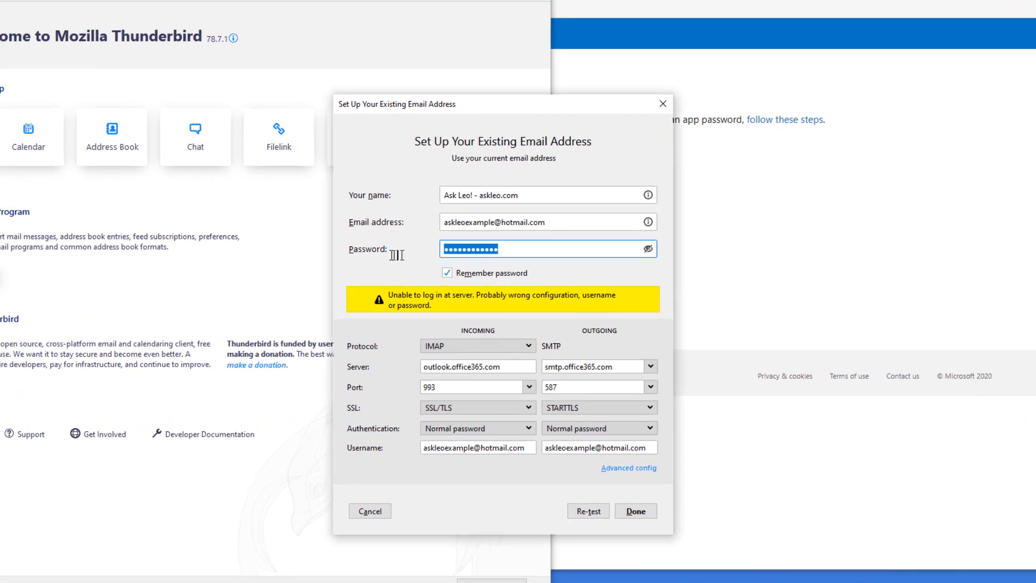
key(ctrl+v)
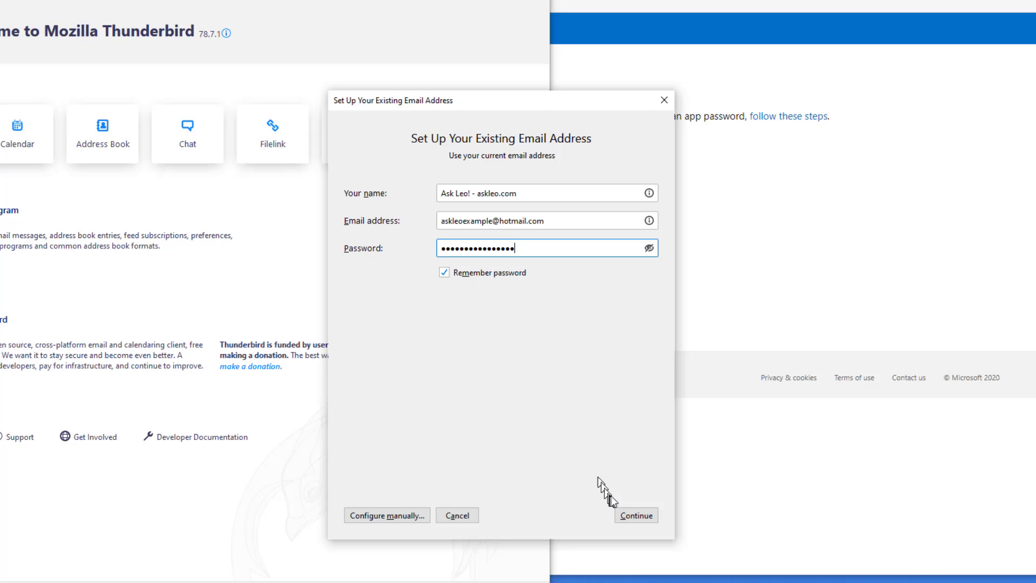
click(636, 514)
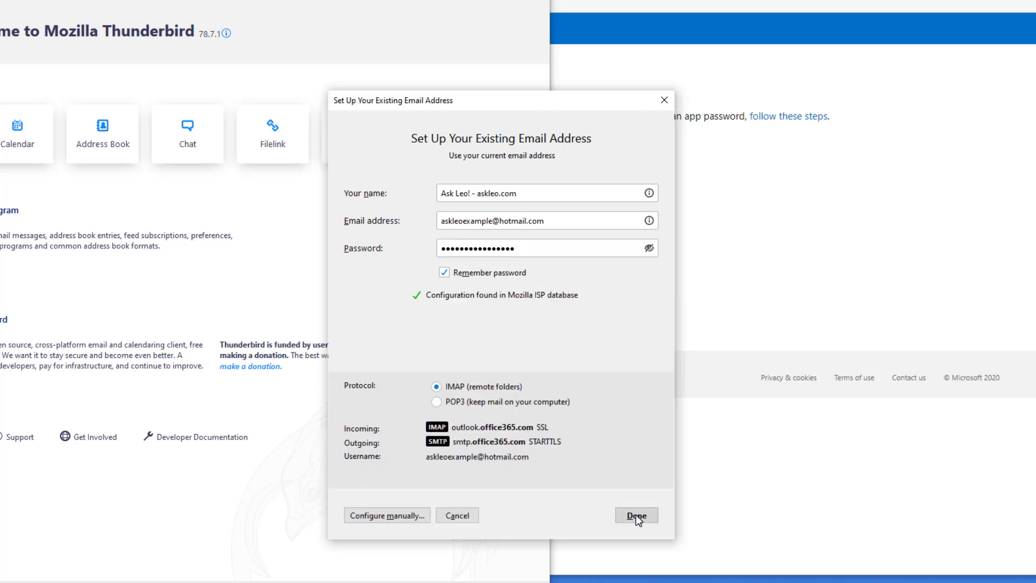
click(636, 513)
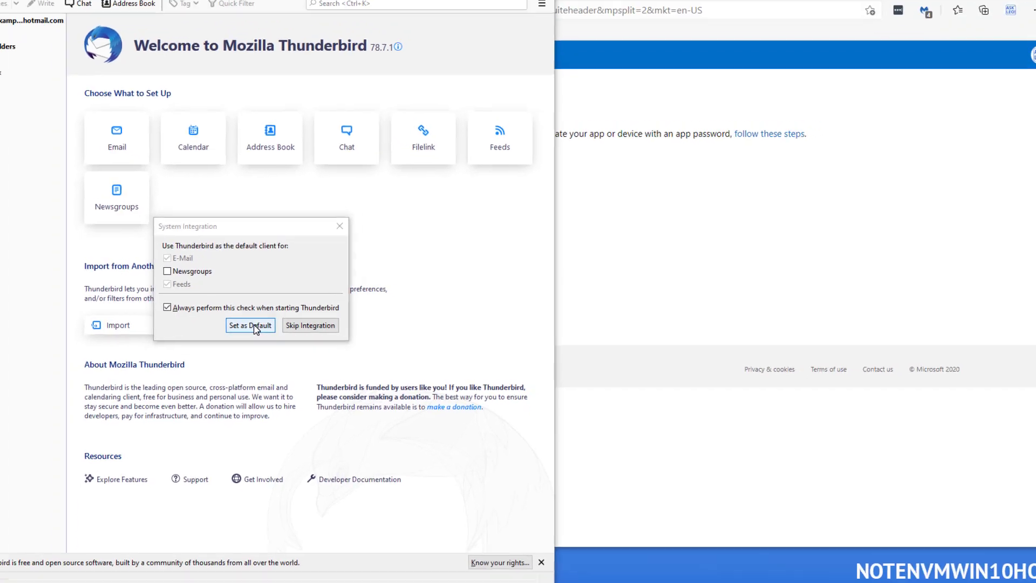
Set Thunderbird as the default mail client, widen its window, and open the synced important-email message.
click(256, 327)
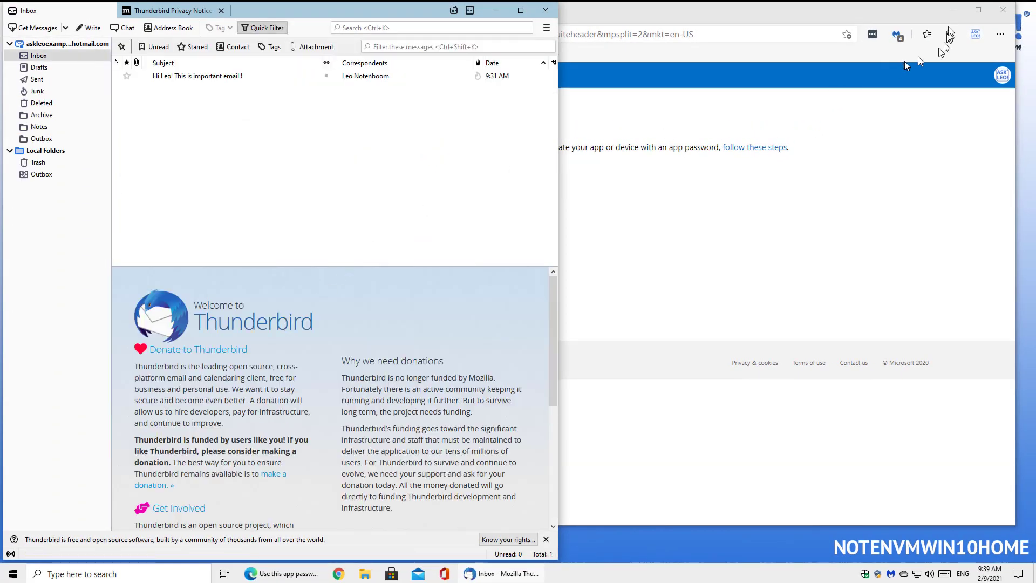
click(953, 10)
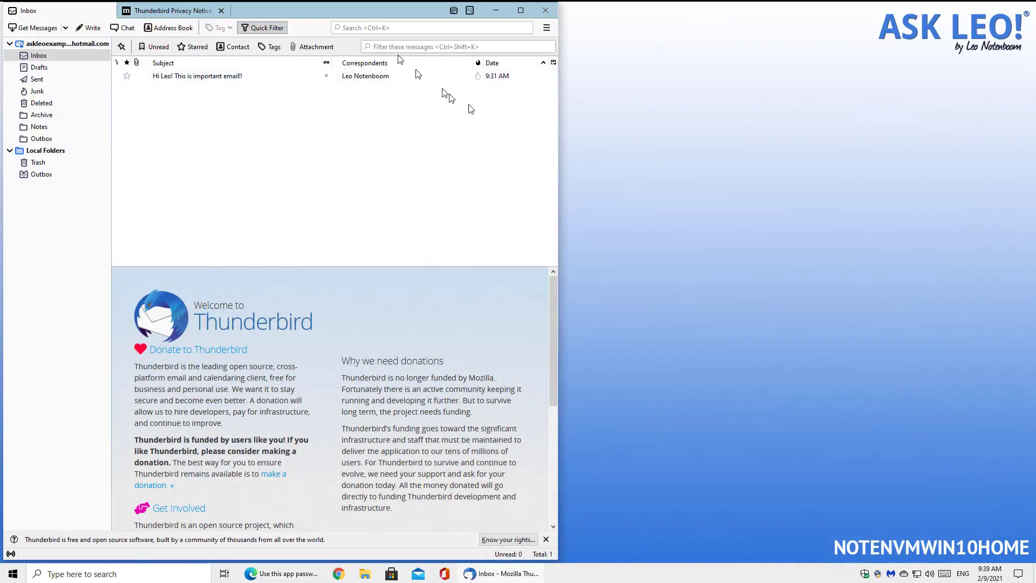
drag(558, 139, 881, 147)
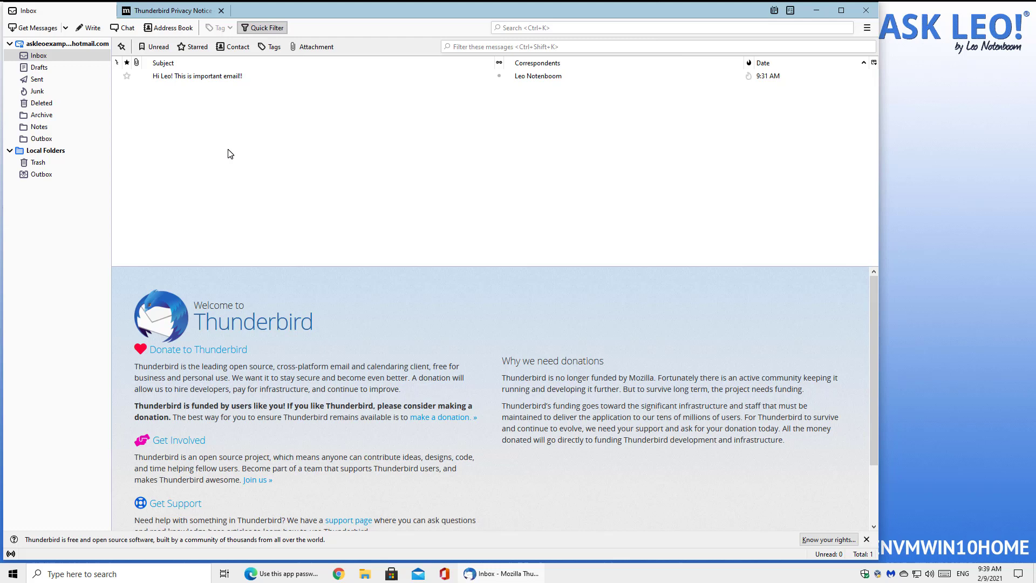
click(178, 75)
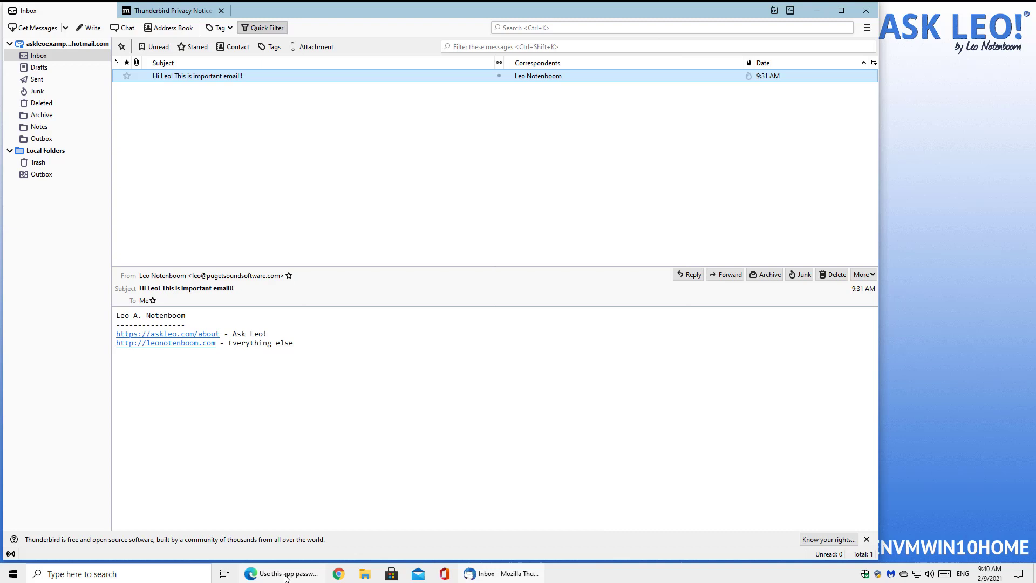
mouse_move(286, 578)
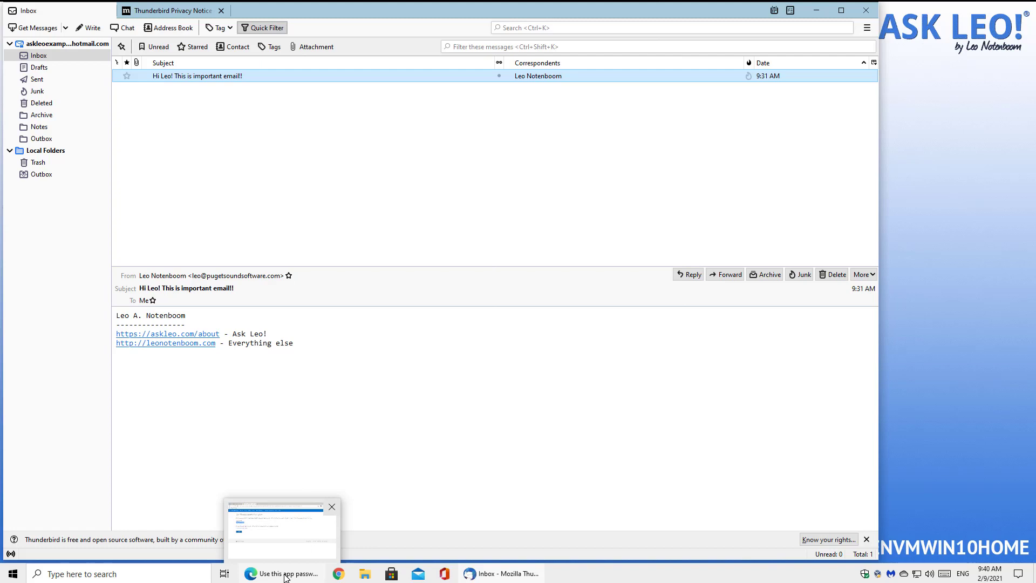
Export all Outlook.com People contacts to a downloaded contacts.csv file.
click(286, 574)
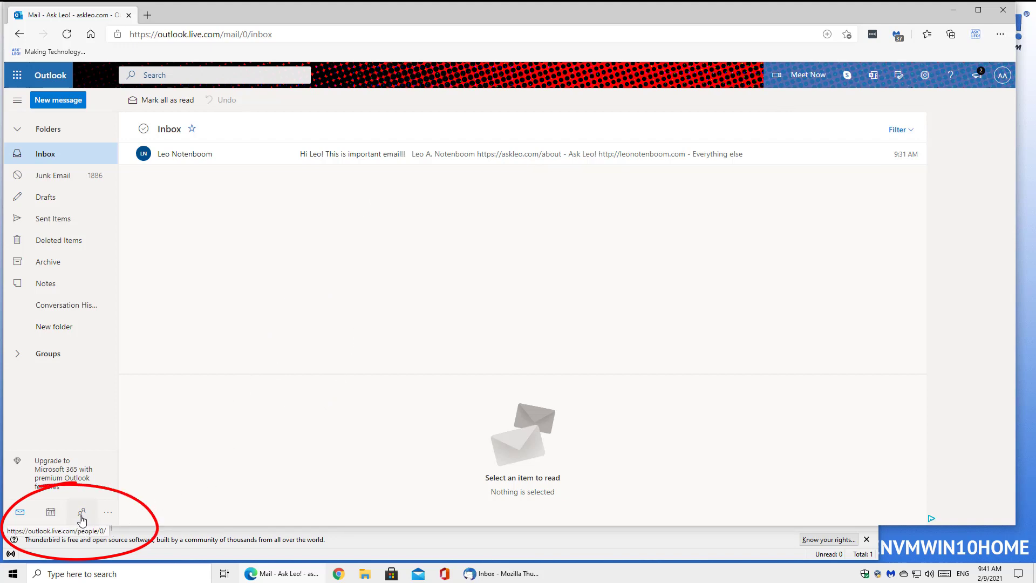
click(81, 514)
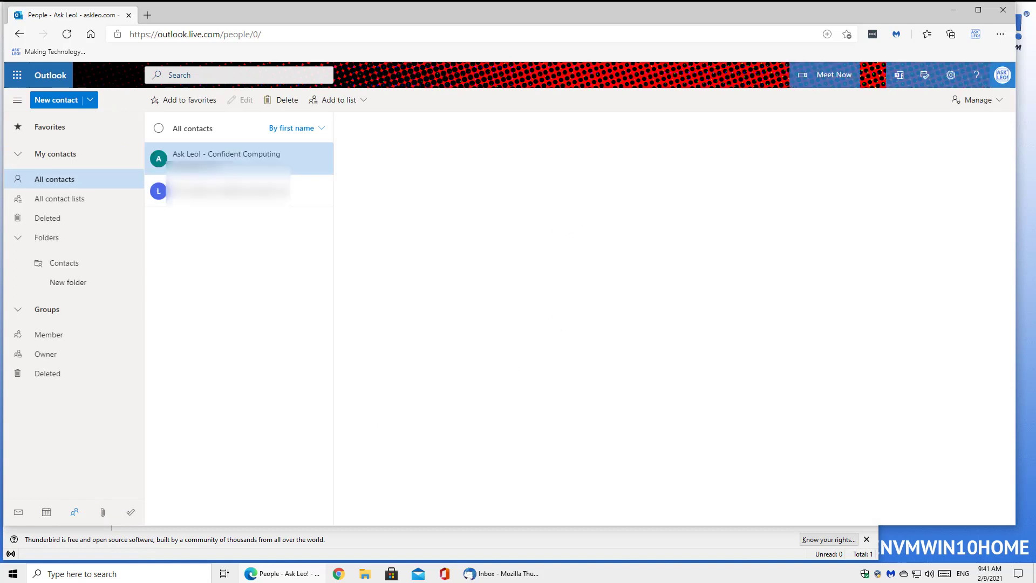
click(1000, 102)
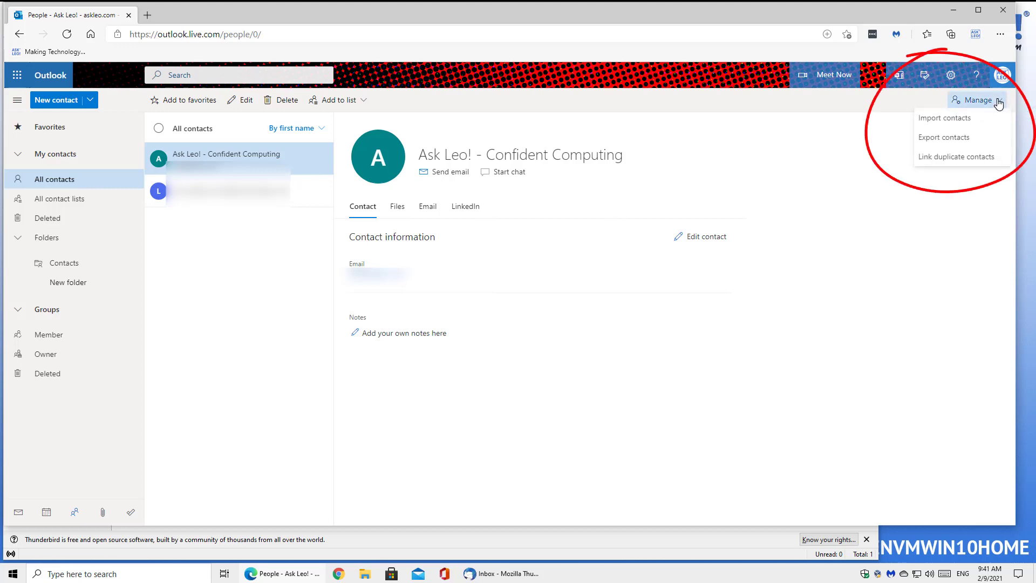
click(960, 140)
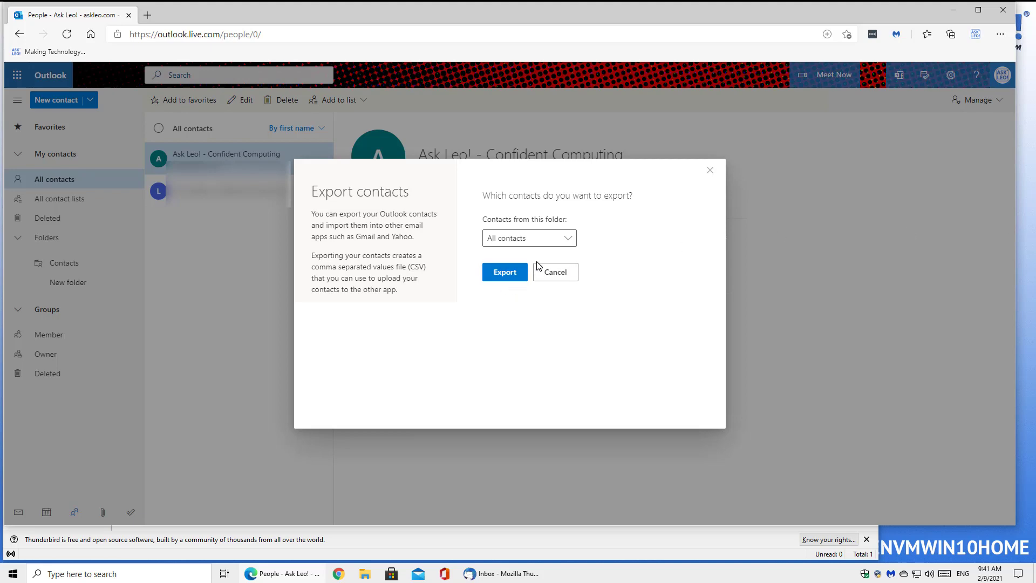
click(507, 274)
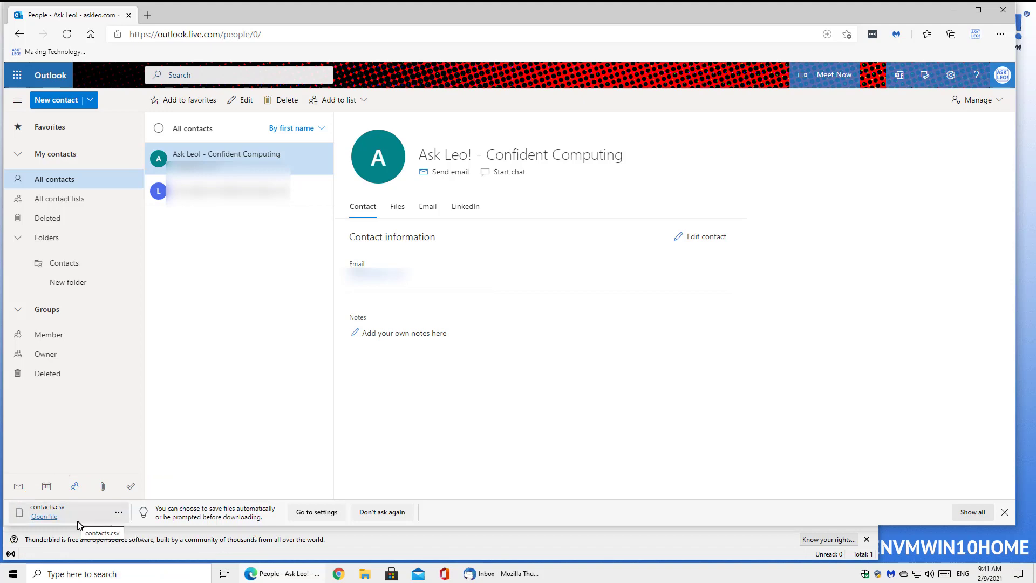
drag(79, 523, 118, 519)
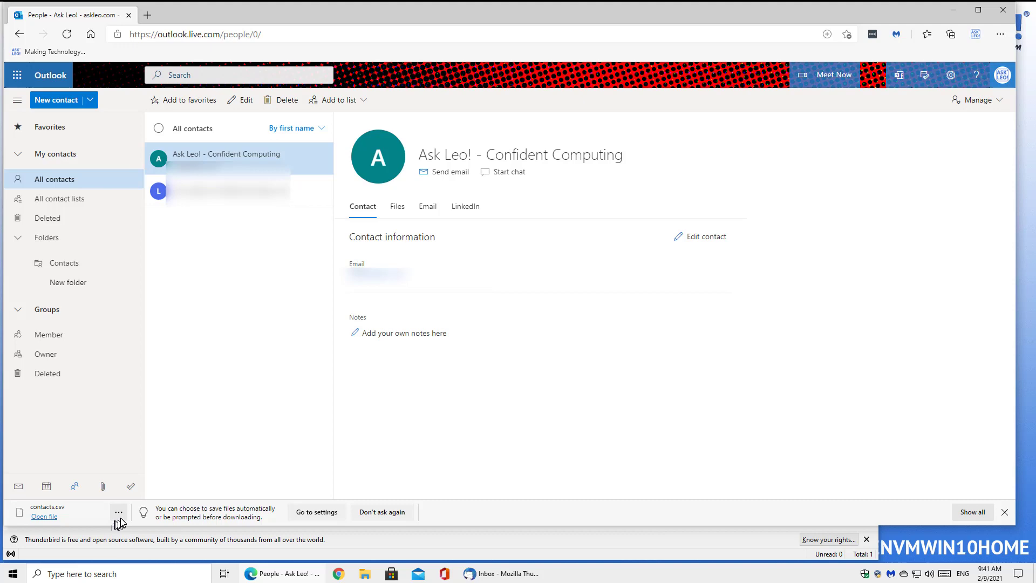